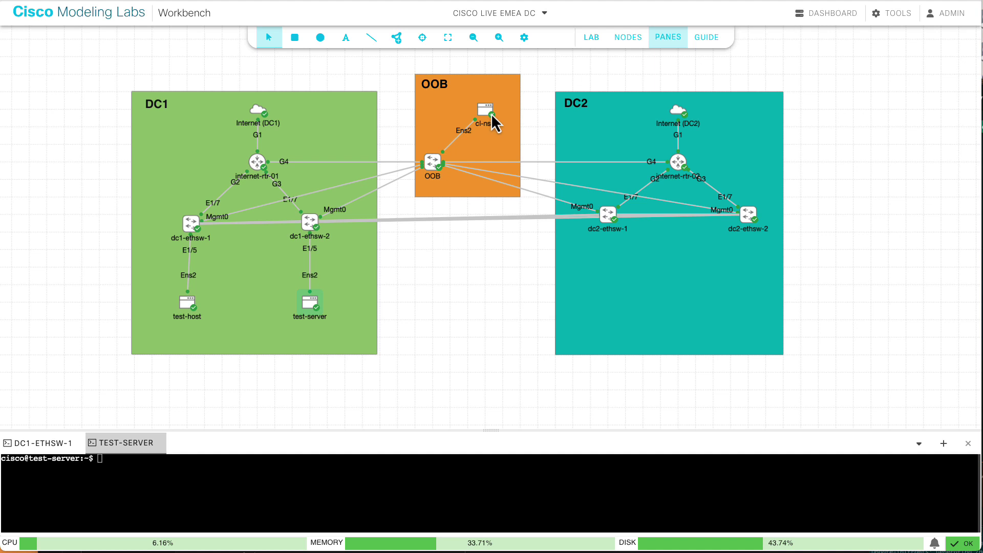
- Look over the cl-nso node's settings, then enlarge the console pane
left_click(487, 111)
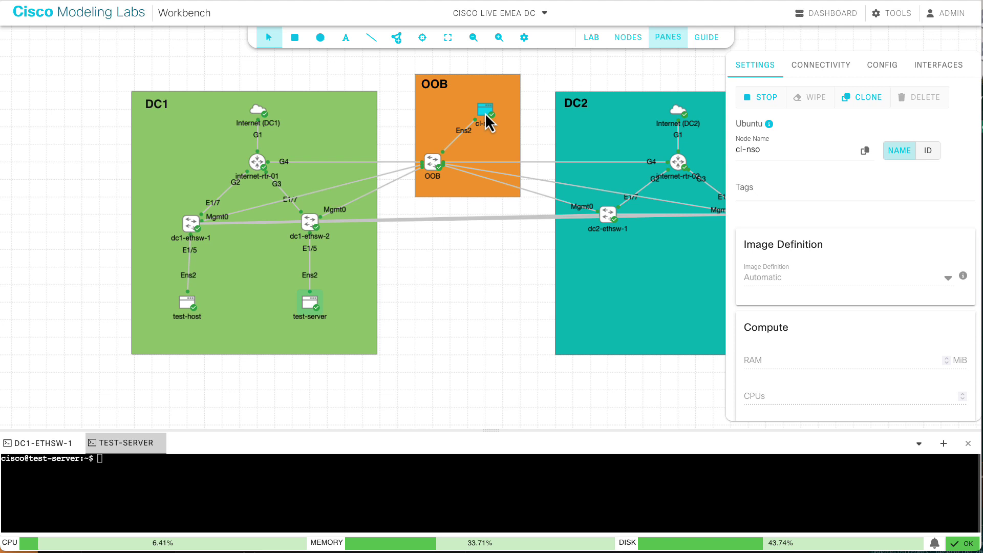
left_click(466, 252)
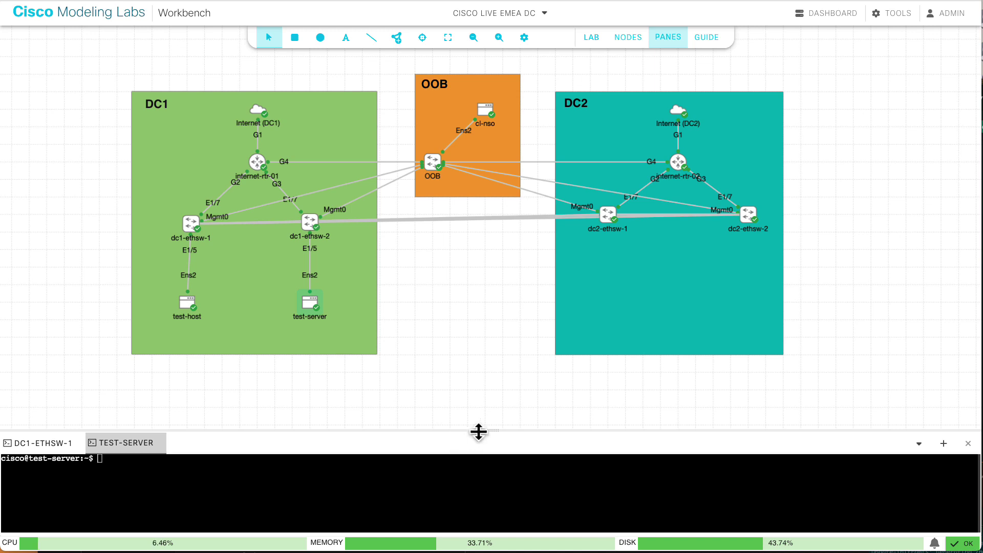
left_click_drag(487, 428, 497, 231)
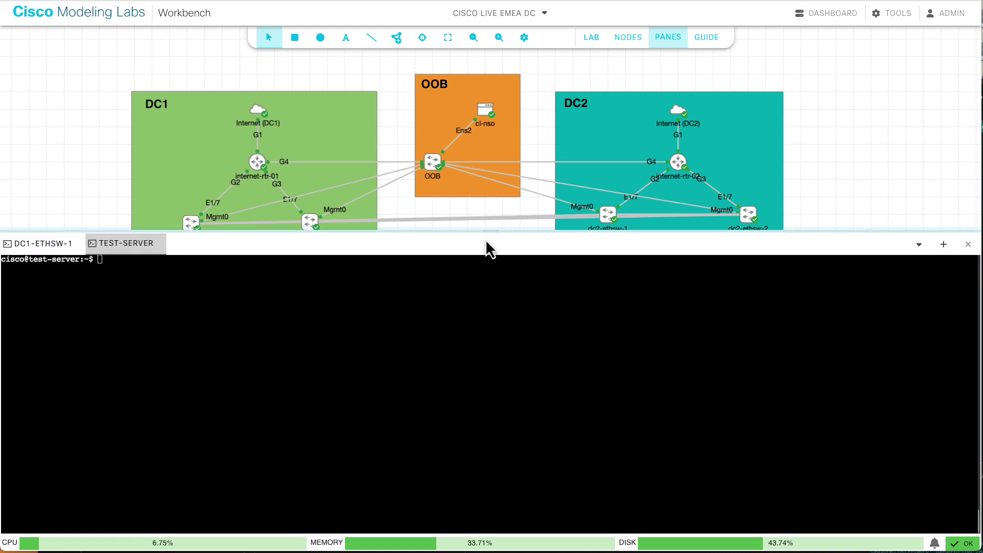
- Run top in the test-server console to read about 1983 MiB total memory, then restore the layout
left_click(404, 317)
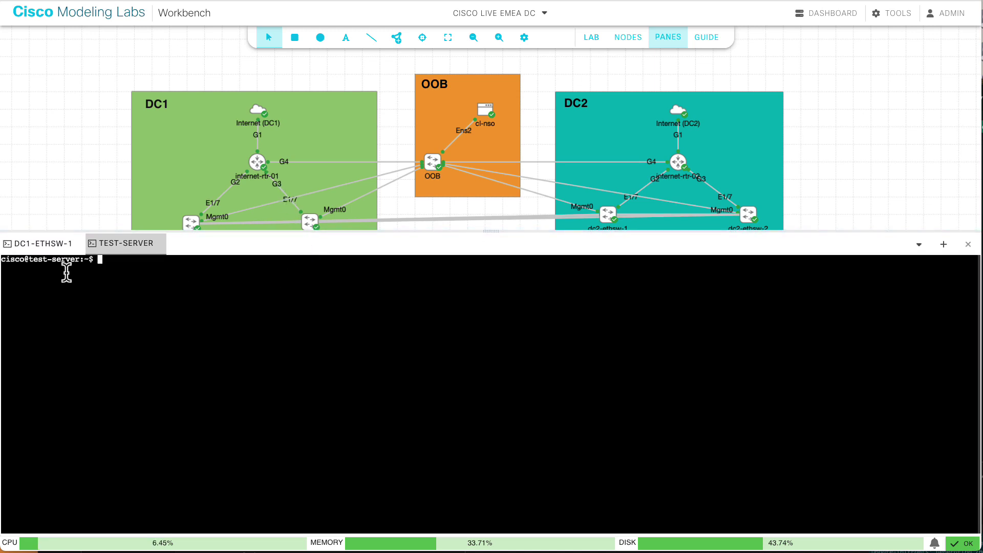
type("top")
key("Return")
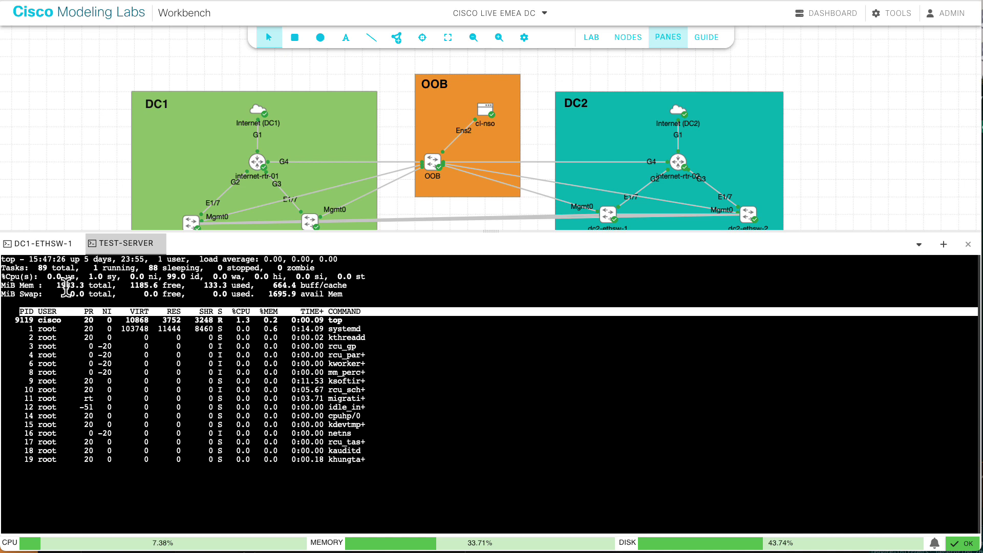
key("q")
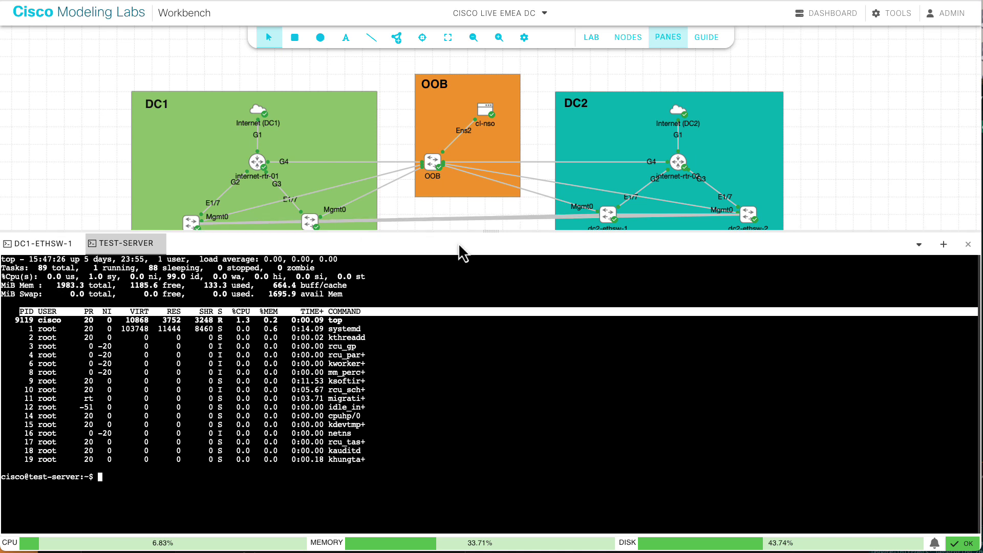
left_click_drag(489, 232, 454, 385)
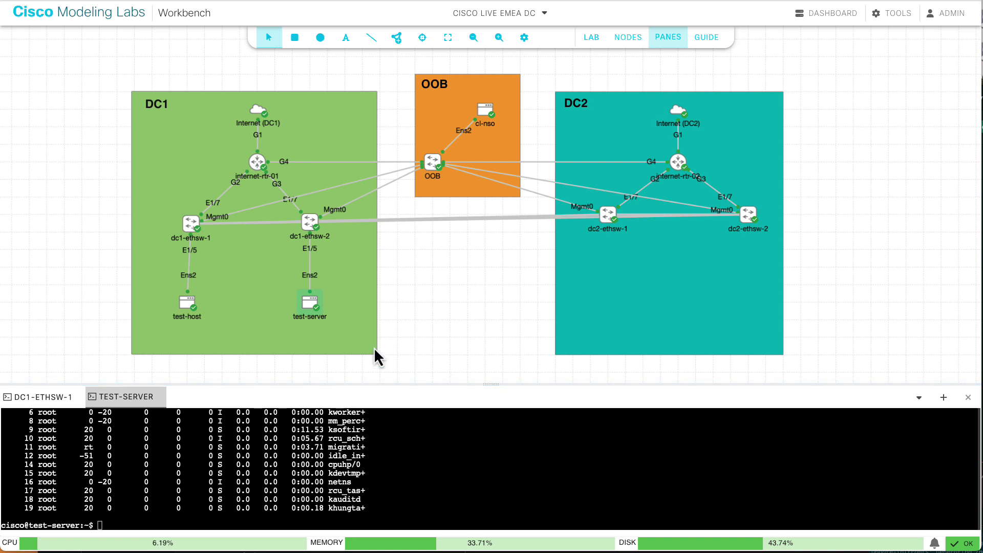
- Show test-server's node ID instead of its name in Settings and copy it to the clipboard
left_click(307, 303)
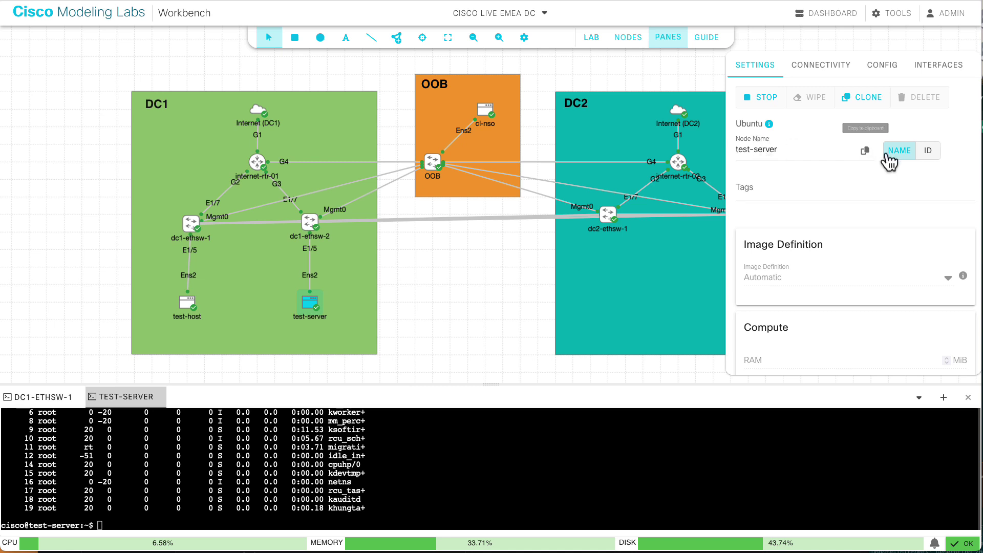
left_click(929, 154)
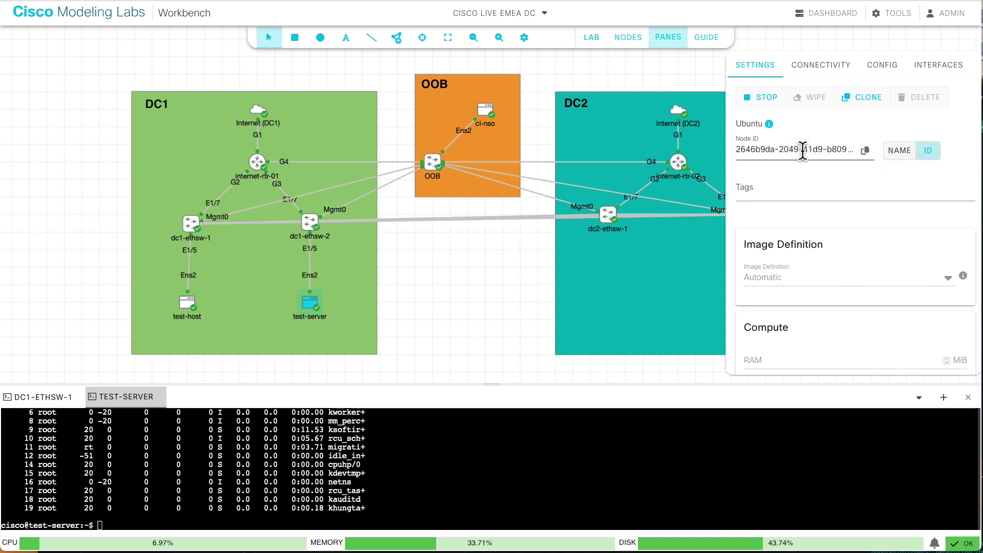
left_click(866, 152)
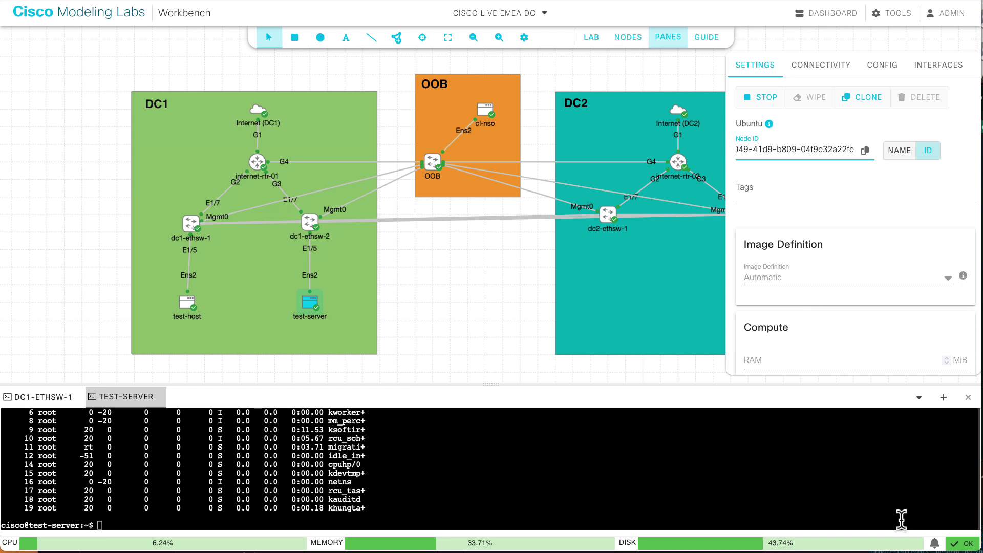
left_click(960, 544)
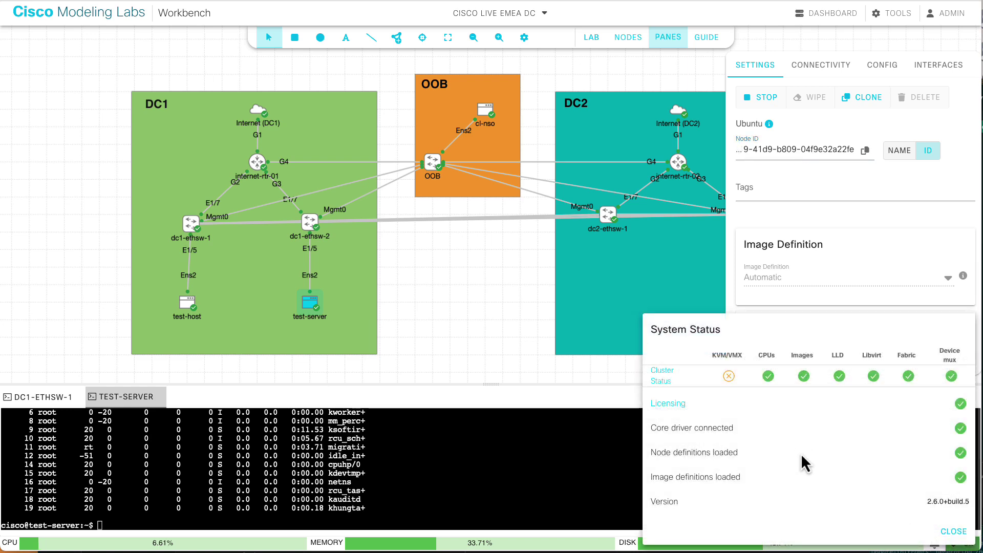
left_click(952, 531)
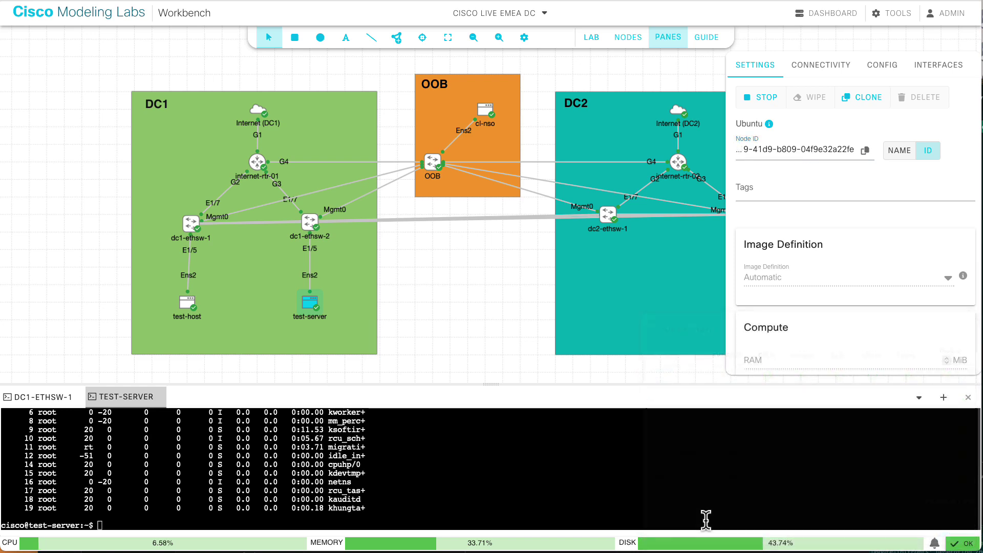
left_click(684, 544)
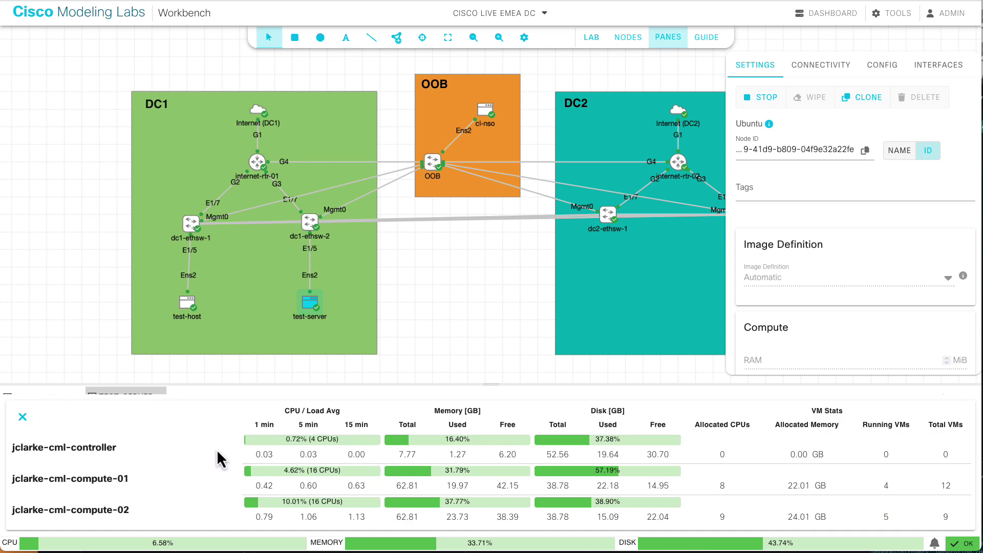
mouse_move(309, 442)
mouse_move(290, 472)
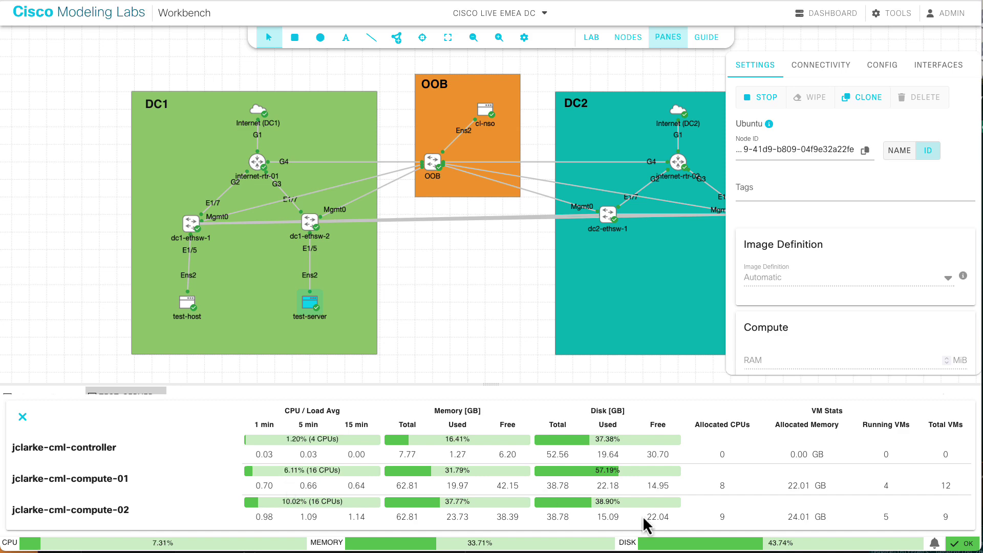
left_click(965, 544)
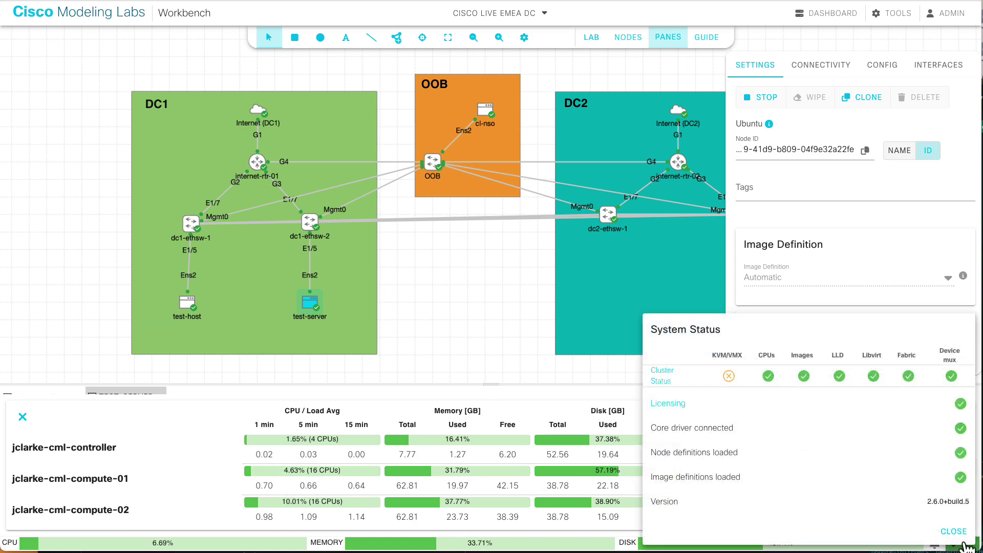
left_click(953, 532)
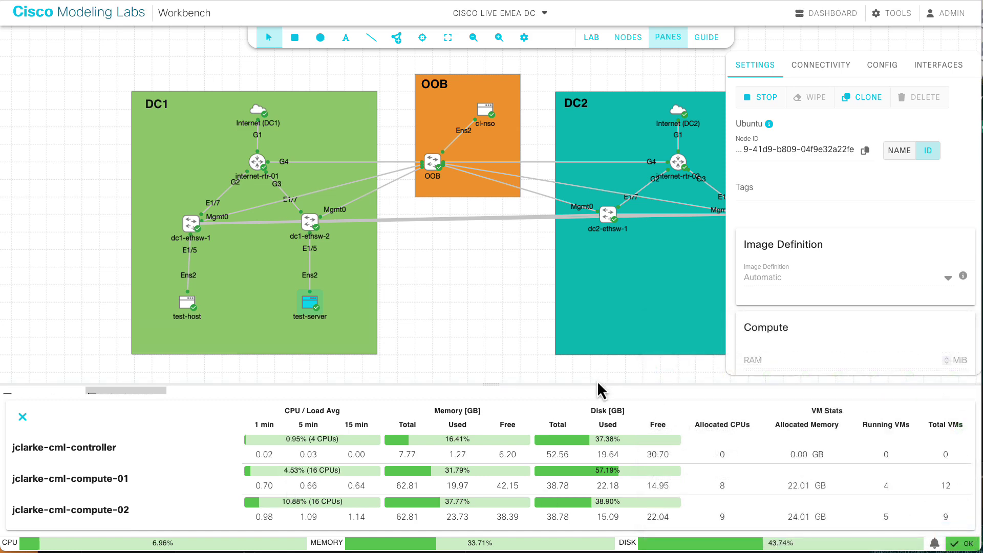
left_click(764, 546)
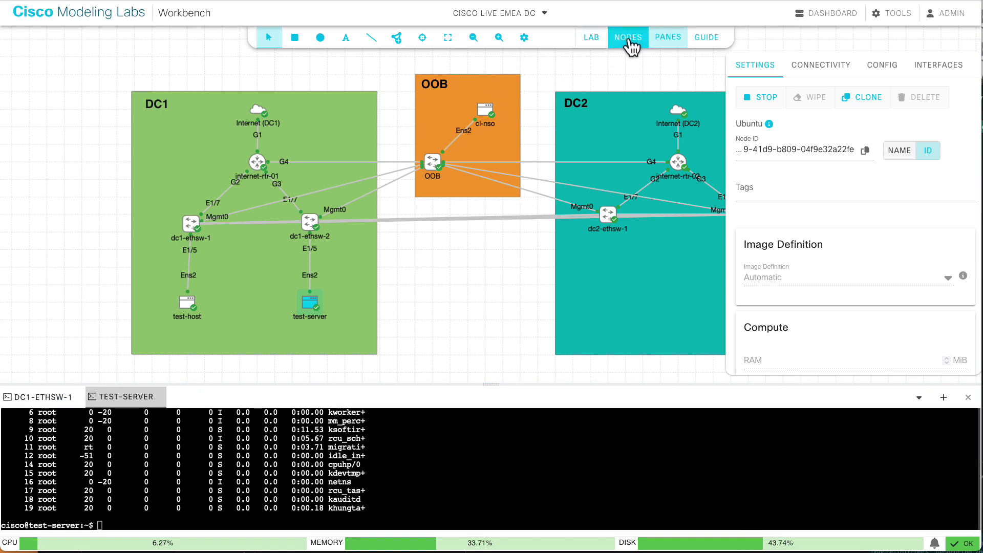
- Expand the NODES table to all ten rows, showing test-server on compute-01
left_click(629, 43)
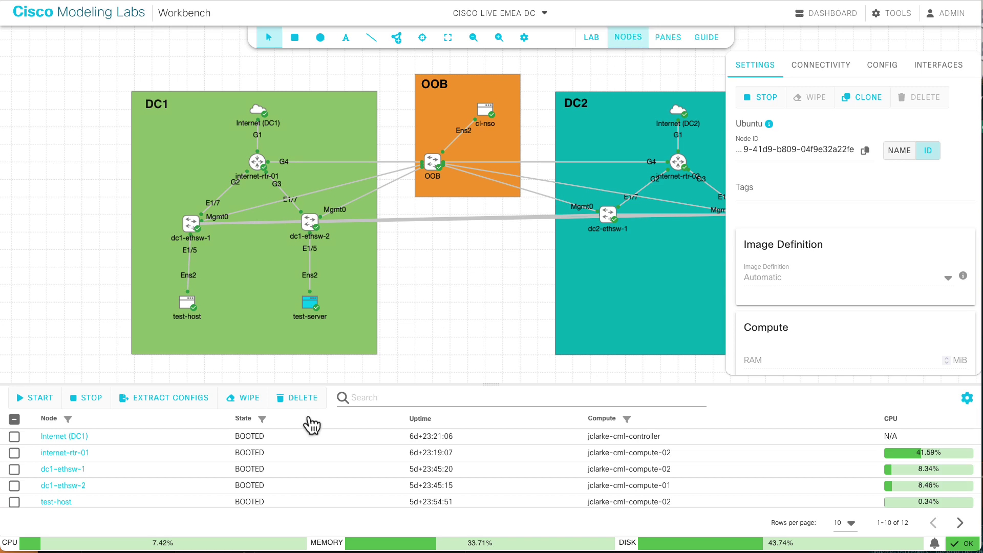
scroll(211, 479, "down", 2)
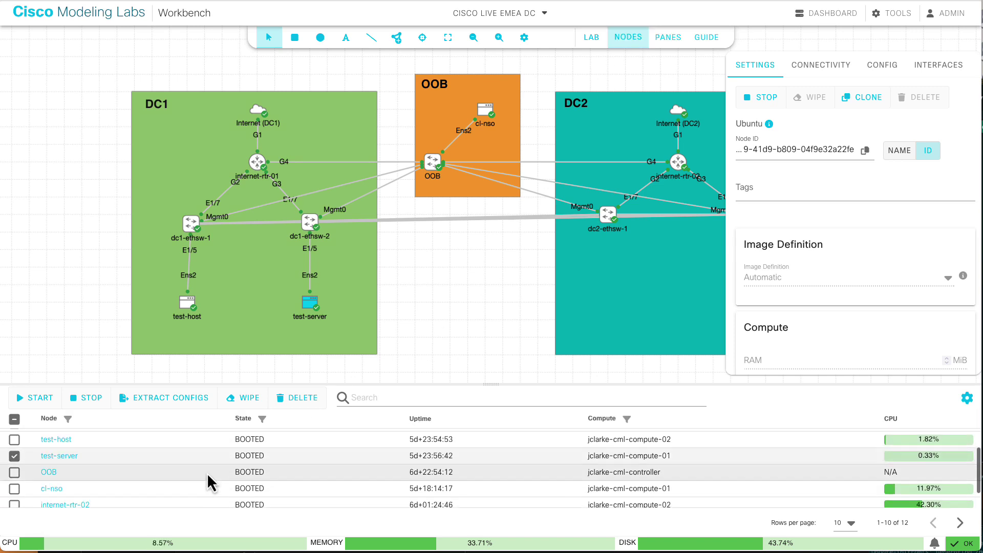
scroll(210, 479, "up", 2)
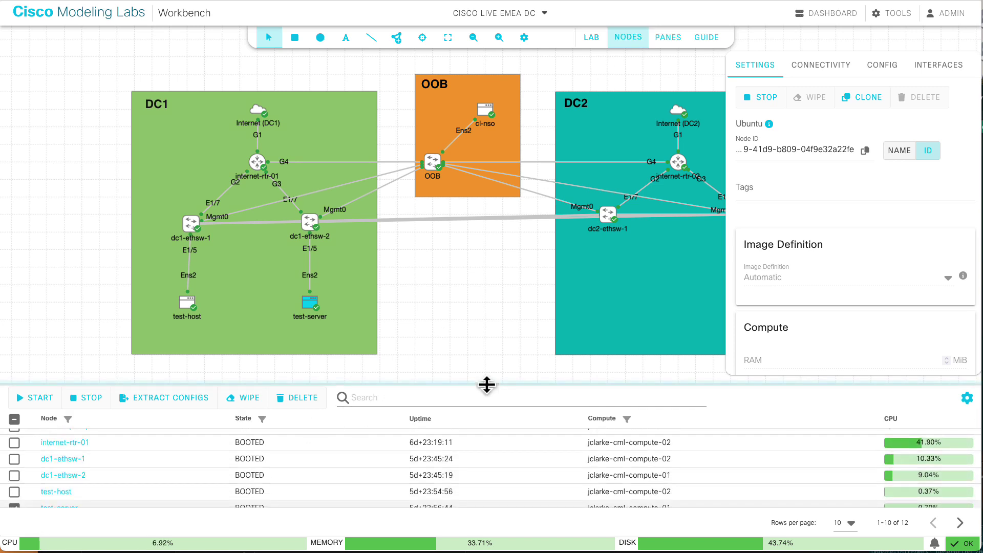
left_click_drag(487, 385, 492, 237)
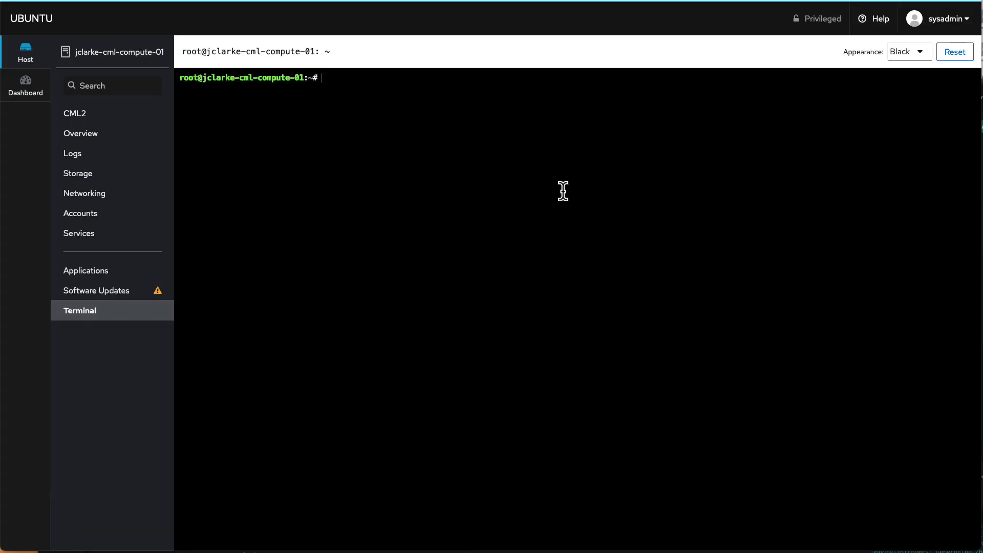
- Start virsh in the compute host's terminal and list its running domains
left_click(237, 91)
type("virsh")
key("Return")
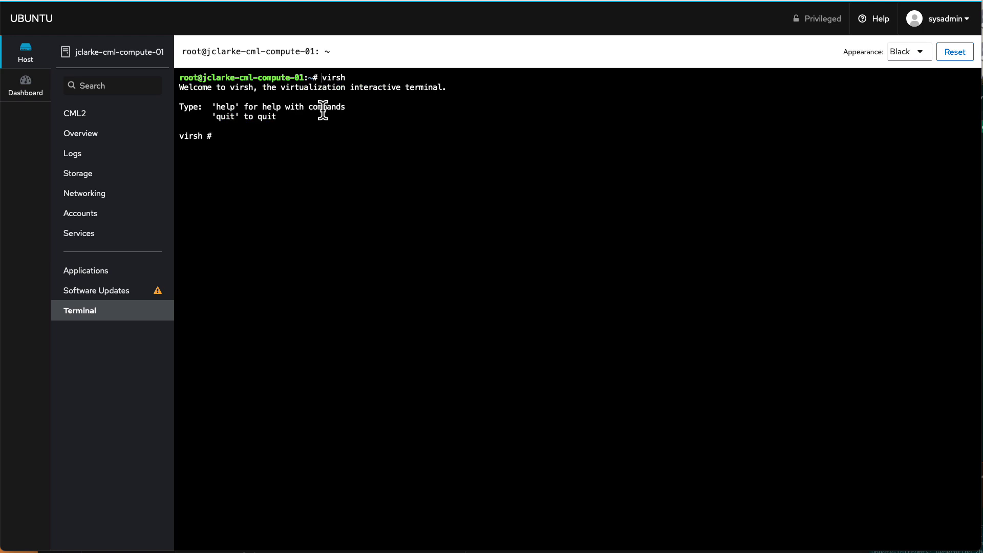
type("list")
key("Return")
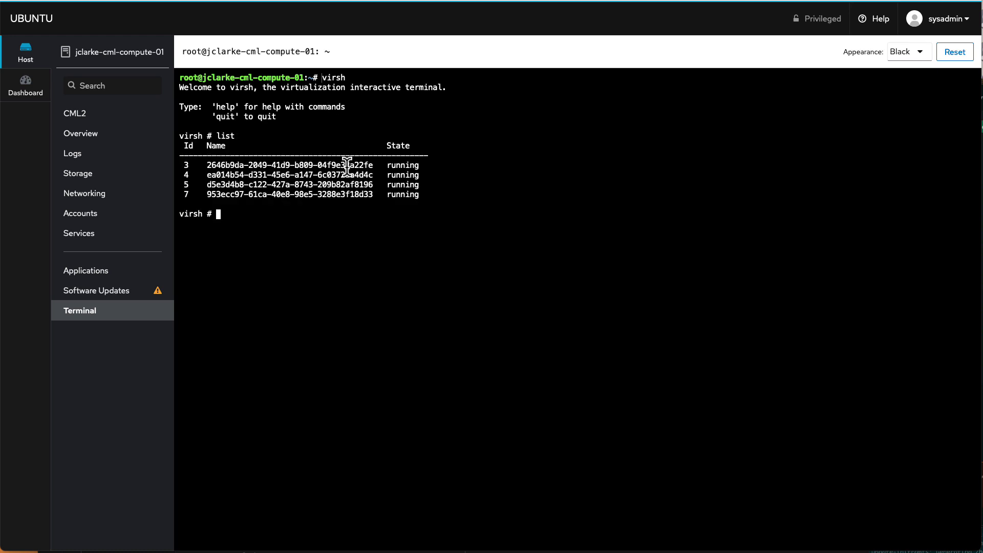
- Paste the copied test-server node ID at the virsh prompt, then clear it
double_click(348, 165)
key("ctrl+v")
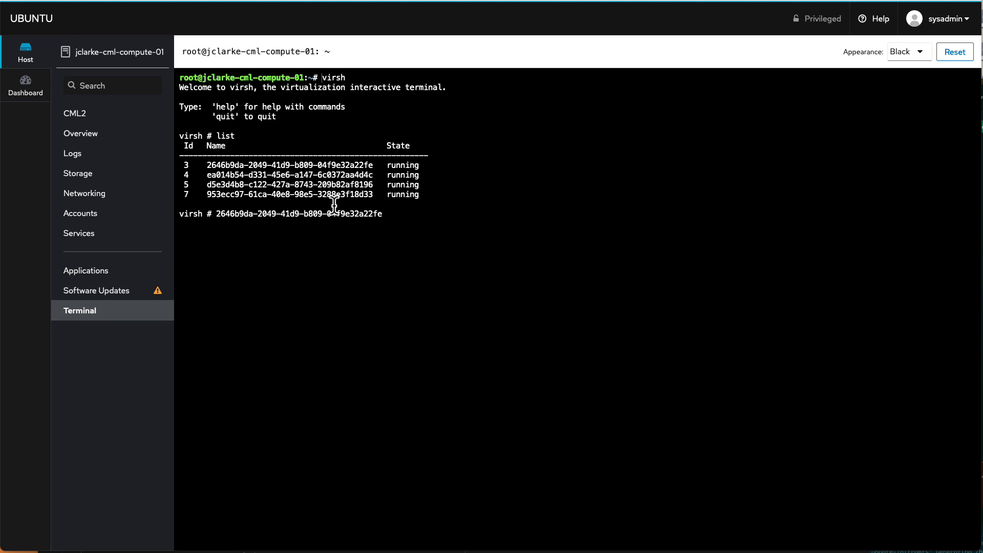
key("ctrl+u")
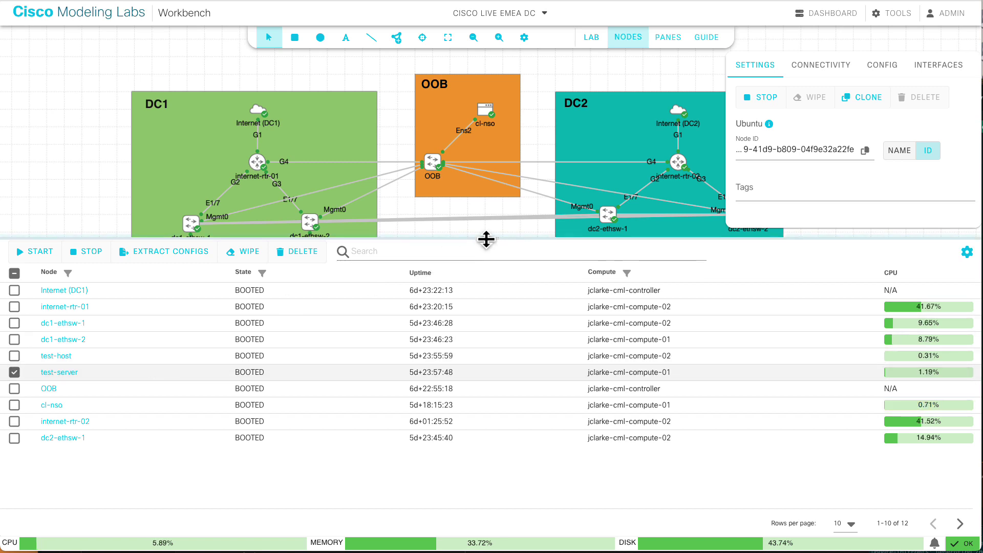
- Enlarge the topology canvas and stop the test-server node
left_click_drag(485, 239, 448, 342)
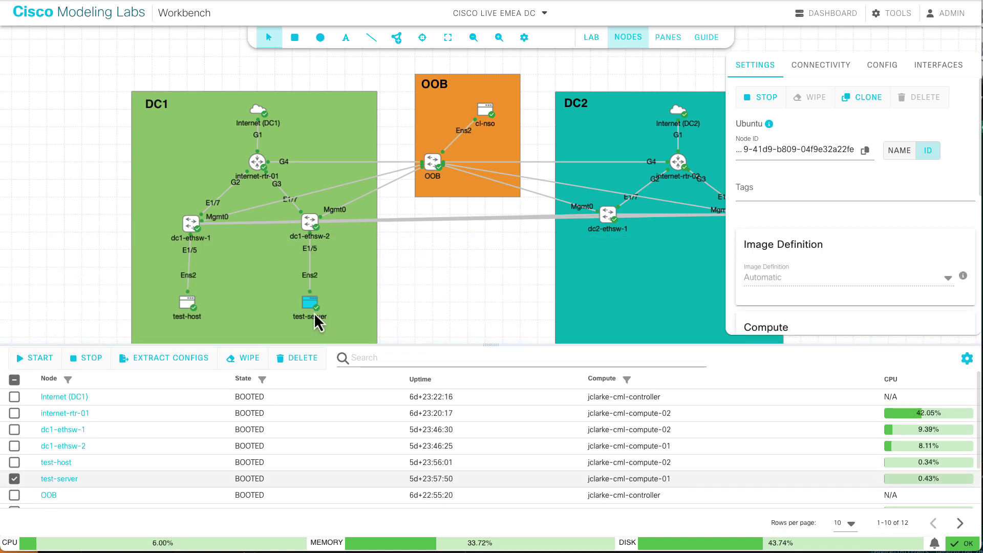
left_click(774, 103)
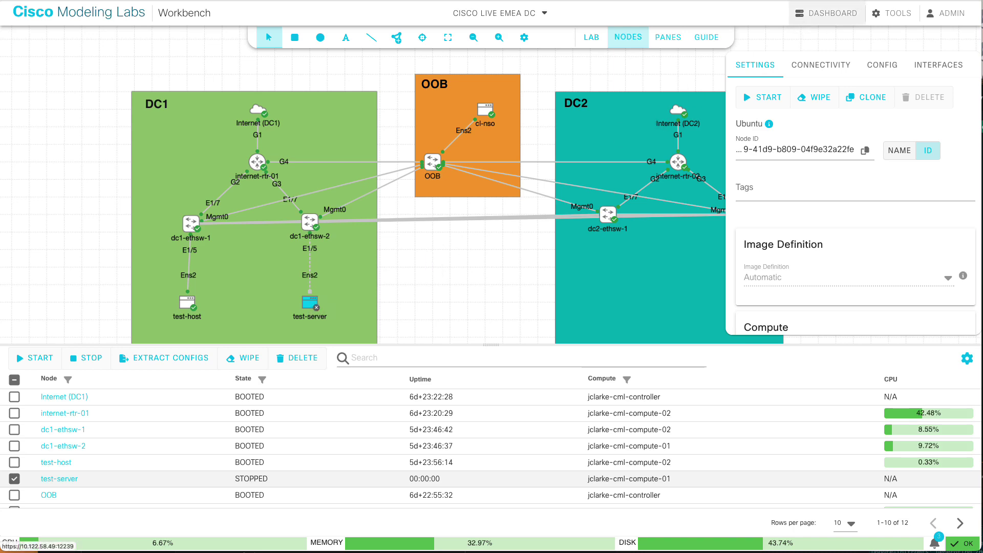
- Rerun virsh list, then prepare 'edit' with the test-server domain's UUID
key("alt+Tab")
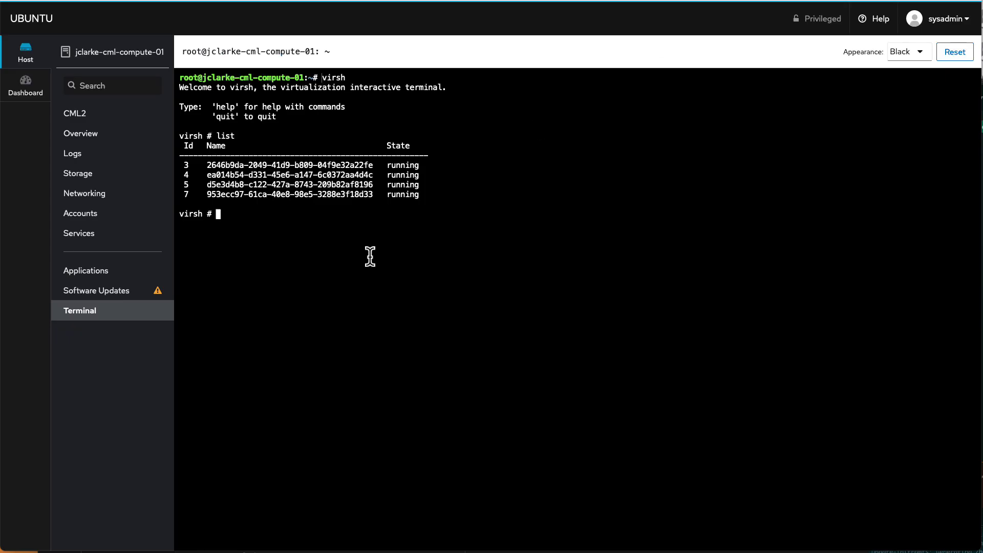
type("list")
key("Return")
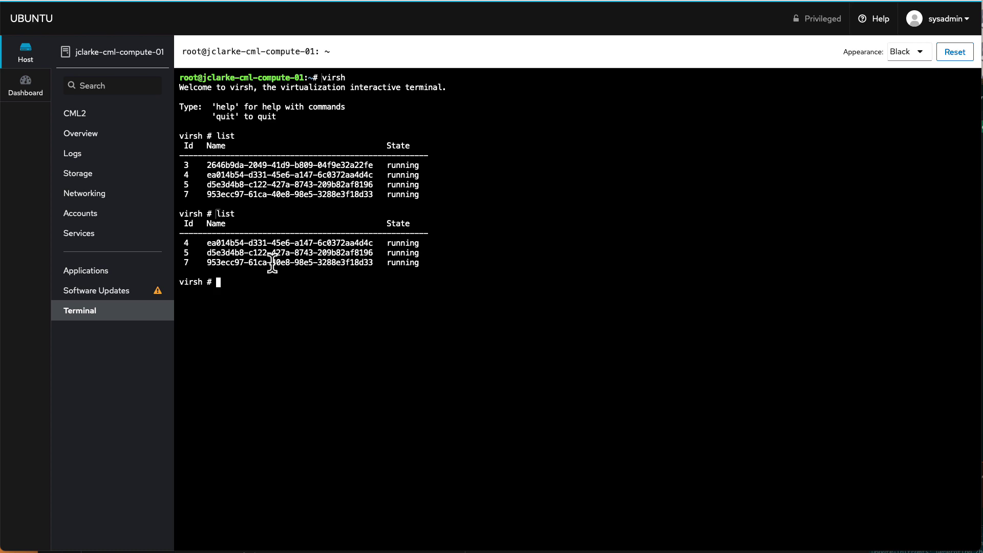
type("edit")
key("ctrl+shift+v")
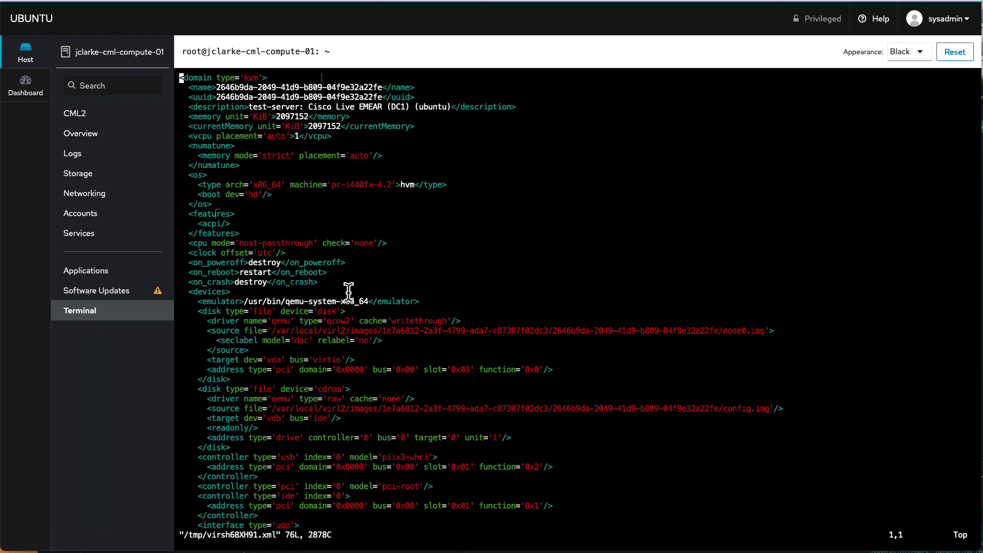
- Quit the test-server domain's XML in vim with :q, leaving it unchanged
type(":q")
key("Return")
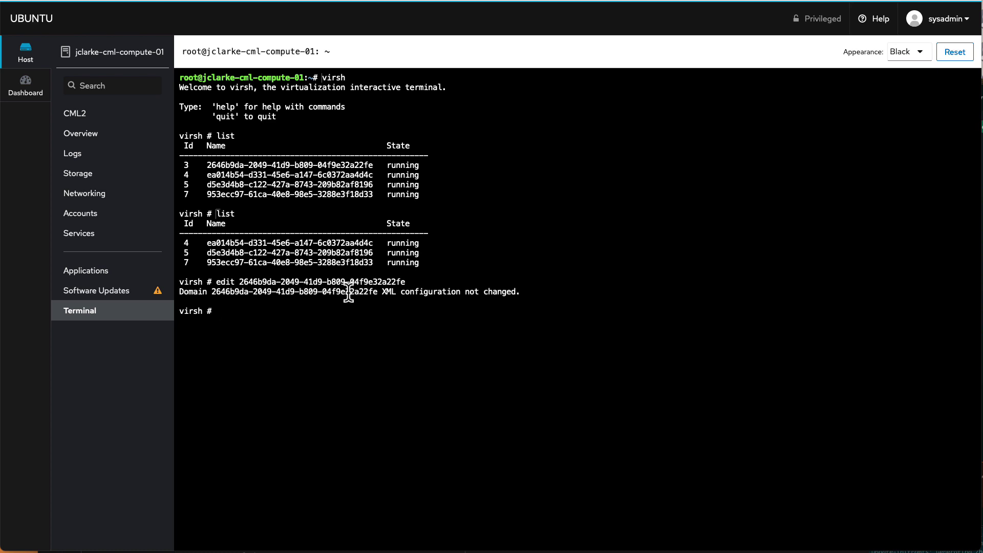
- Reopen the domain XML and change the memory line from 2097152 KiB to 4 GiB
key("Up")
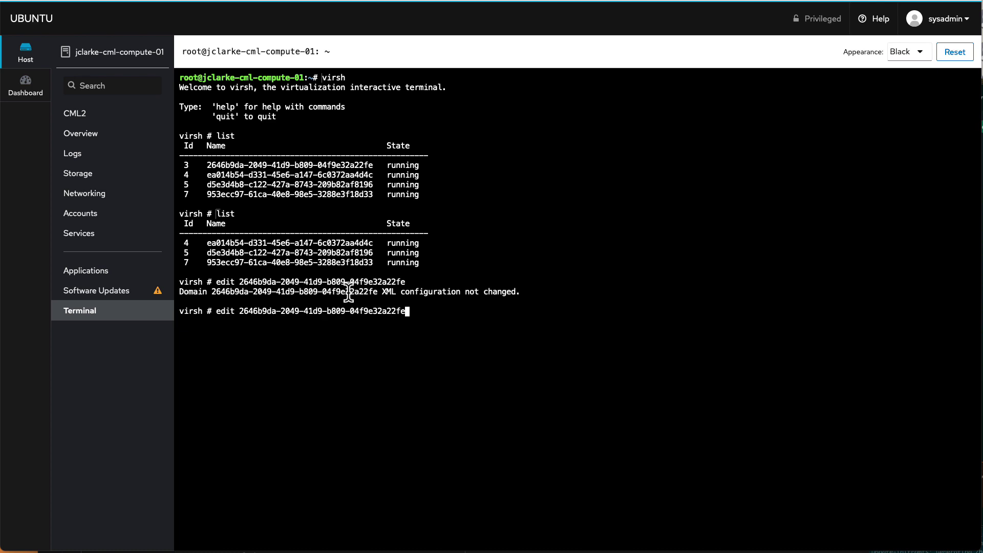
key("Return")
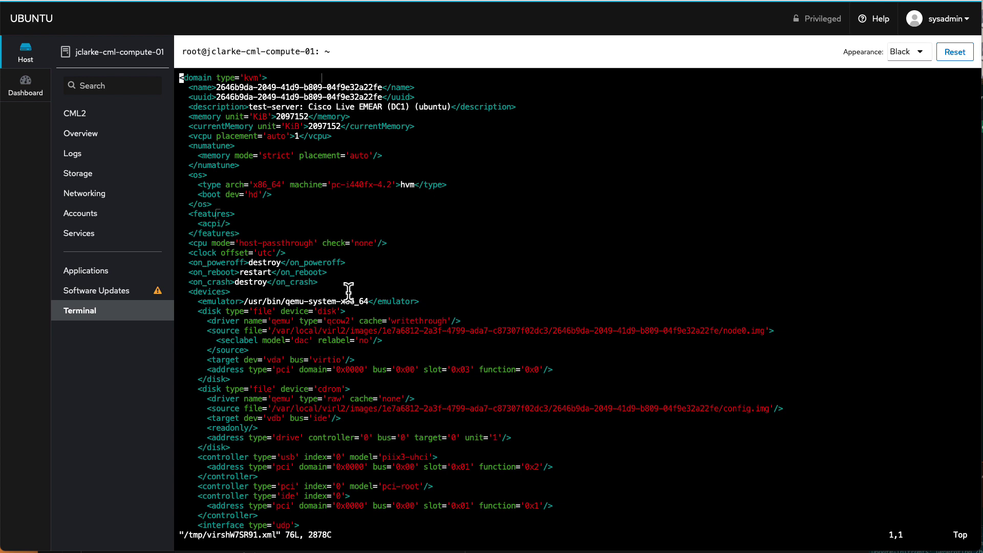
key("Down")
key("Down")
key("Down")
key("Down")
key("Down")
key("Down")
key("Right")
key("Right")
key("Right")
key("Right")
key("Right")
key("Right")
key("Right")
key("Right")
key("Right")
key("Right")
key("Right")
key("Right")
key("Right")
key("Right")
key("Right")
key("Right")
key("Right")
key("Right")
key("Right")
key("Right")
key("Right")
key("Right")
key("Right")
key("Right")
key("Right")
key("k")
key("k")
key("h")
key("h")
key("h")
key("h")
key("h")
key("h")
key("h")
key("l")
key("l")
key("j")
key("k")
key("h")
key("h")
key("h")
key("h")
type("sG")
key("Escape")
key("l")
key("l")
key("l")
key("l")
key("l")
key("x")
key("x")
key("x")
key("x")
key("x")
key("x")
key("x")
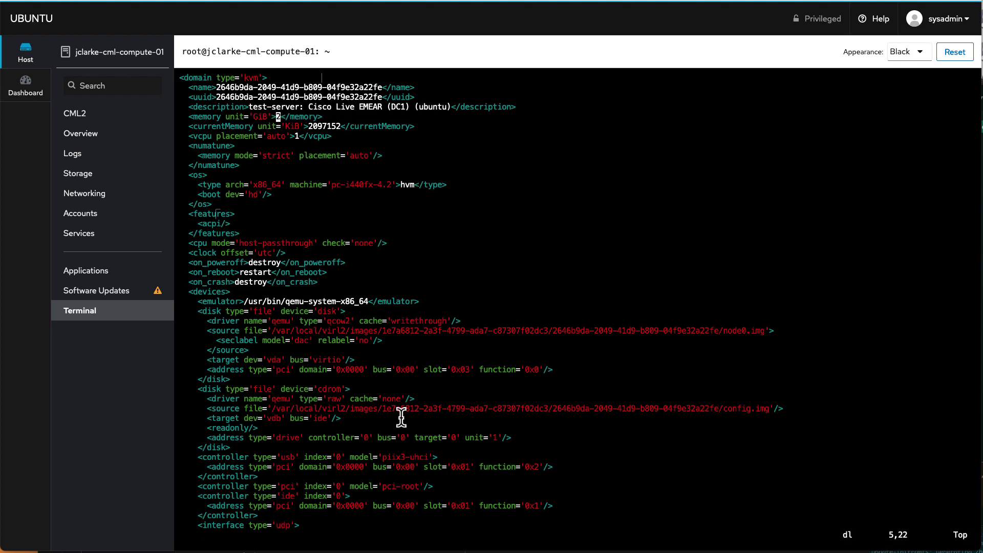
type("iB'>4")
key("Escape")
- Change current memory to 4 GiB as well and save the XML with :wq
key("j")
key("l")
key("l")
key("l")
key("l")
key("l")
key("l")
key("l")
key("x")
key("x")
key("x")
key("x")
key("x")
key("x")
key("x")
type("iB'>4")
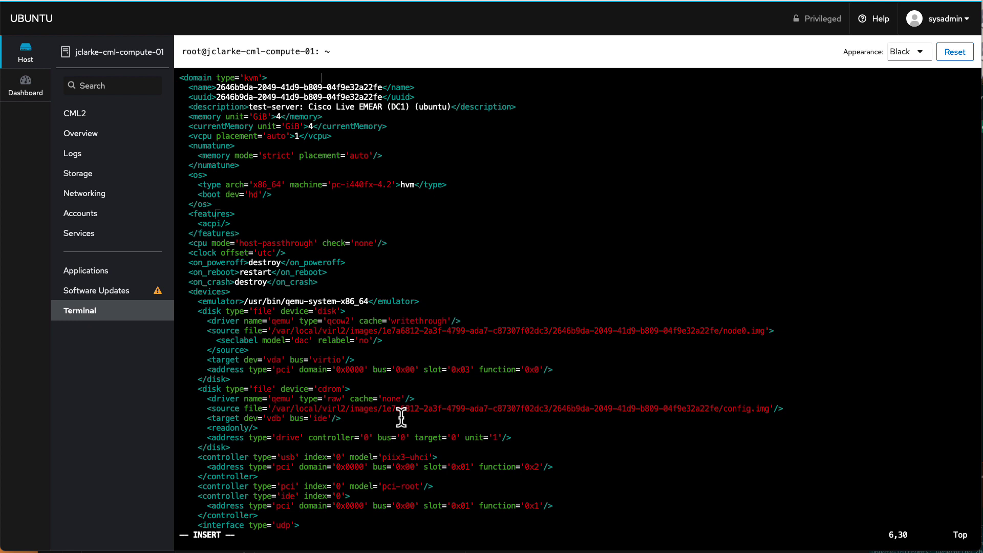
key("Escape")
type(":wq")
key("Return")
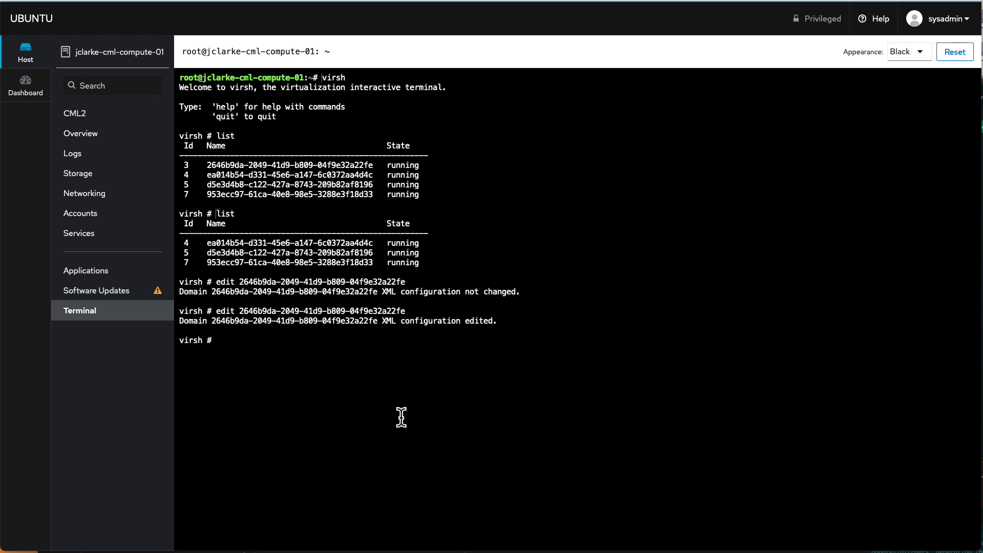
- Reopen the domain XML to confirm memory reads 4194304 KiB, then quit without changes
key("Up")
key("Return")
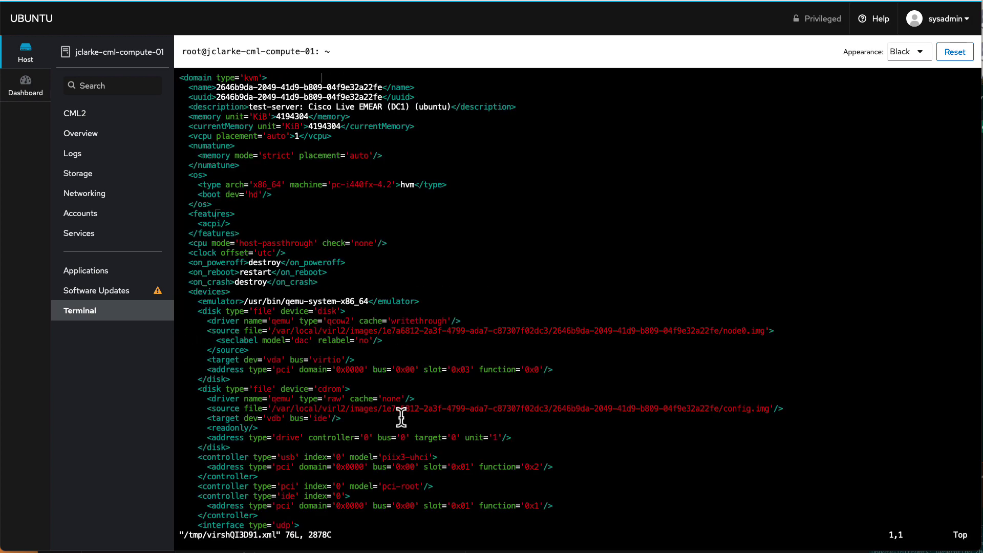
key("Down")
key("Down")
key("Down")
key("Down")
key("Right")
key("Right")
key("Right")
key("Right")
key("Right")
key("Right")
key("Right")
key("Right")
key("w")
key("w")
key("w")
key("Down")
key("Right")
key("Right")
key("Right")
key("Right")
key("Right")
key("Right")
type(":q")
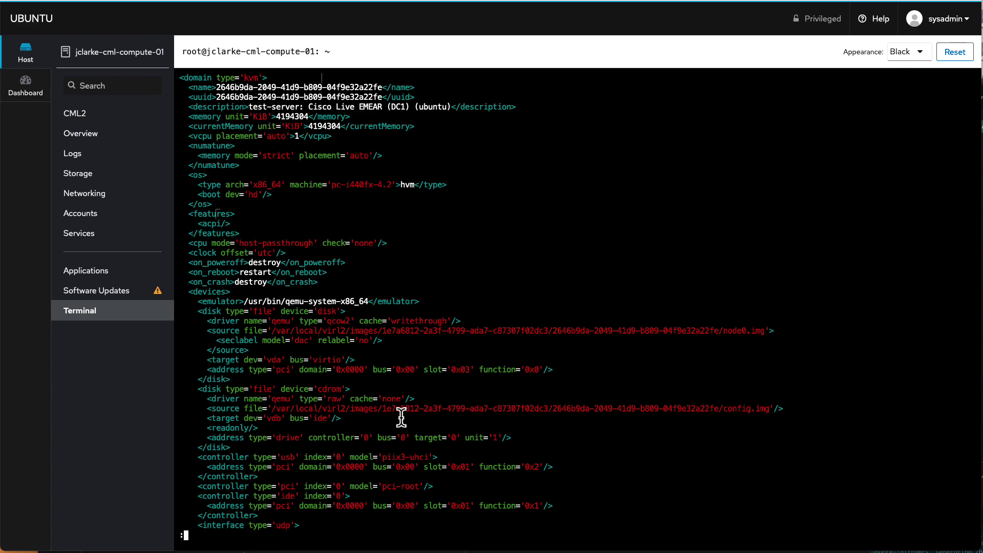
key("Return")
- List the running domains again and switch back to the CML workbench
type("list")
key("Return")
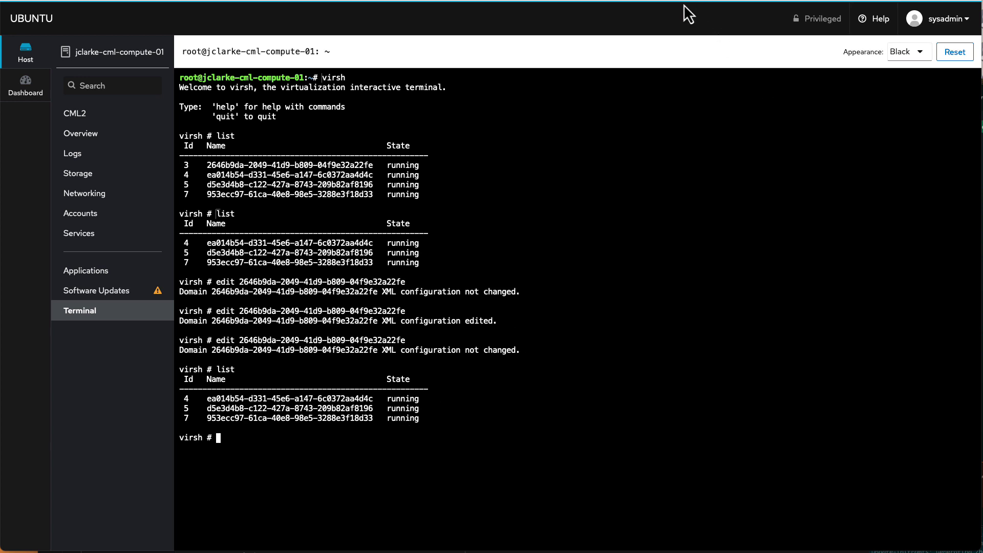
key("ctrl+Tab")
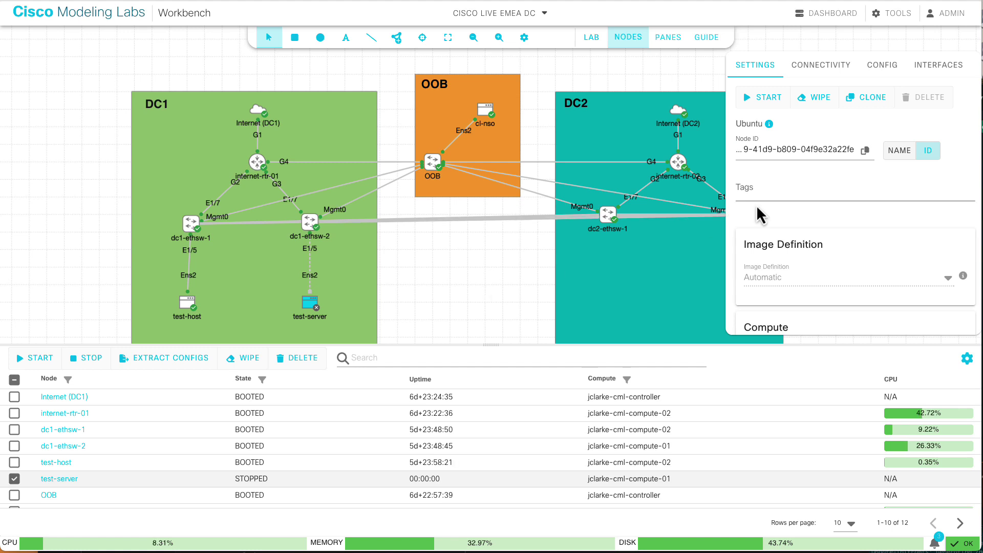
- Start the test-server node and open its console in an enlarged pane
left_click(763, 102)
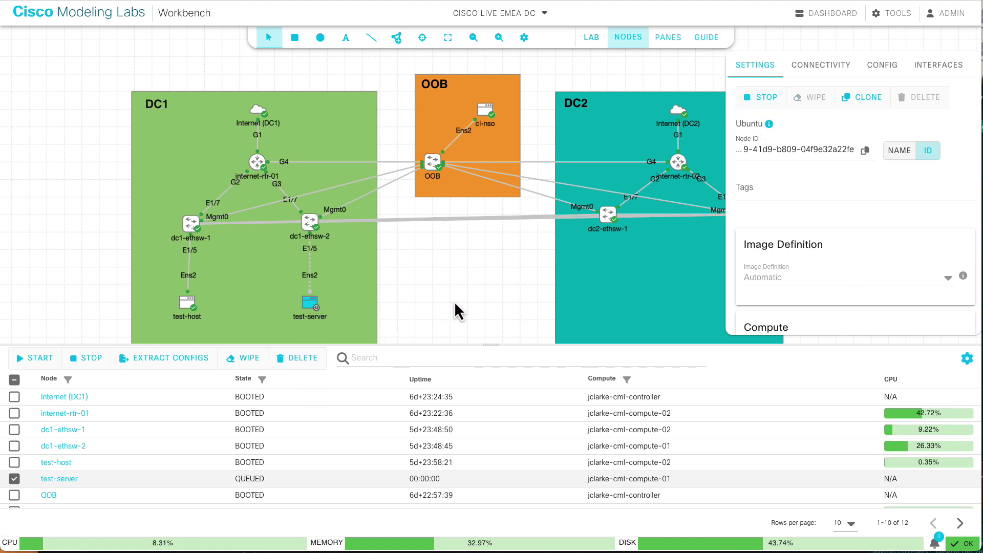
right_click(310, 307)
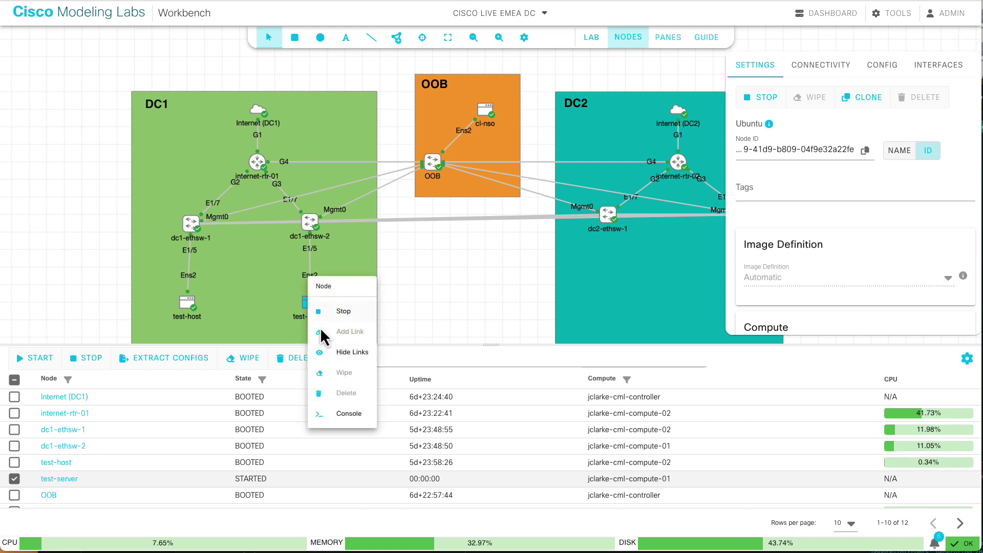
left_click(327, 417)
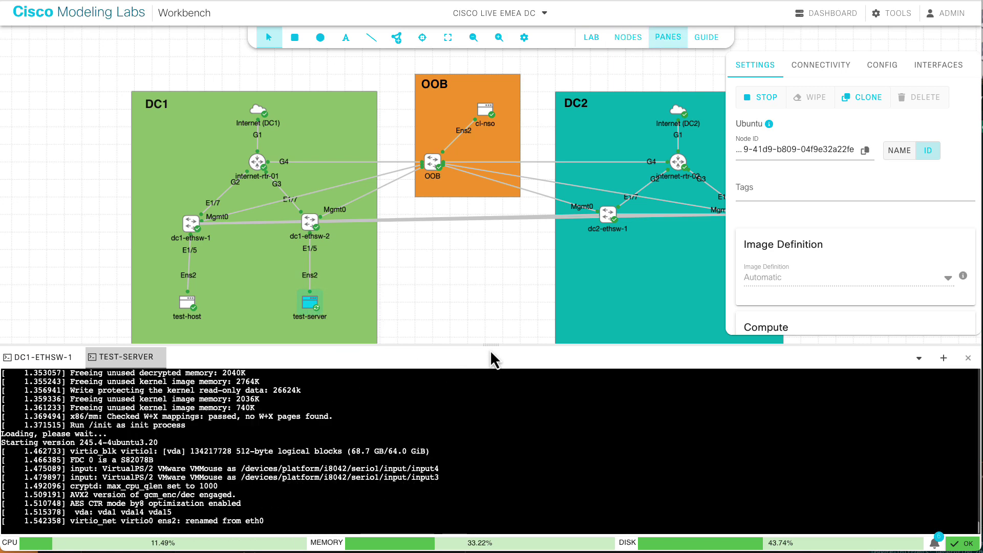
left_click_drag(492, 345, 491, 270)
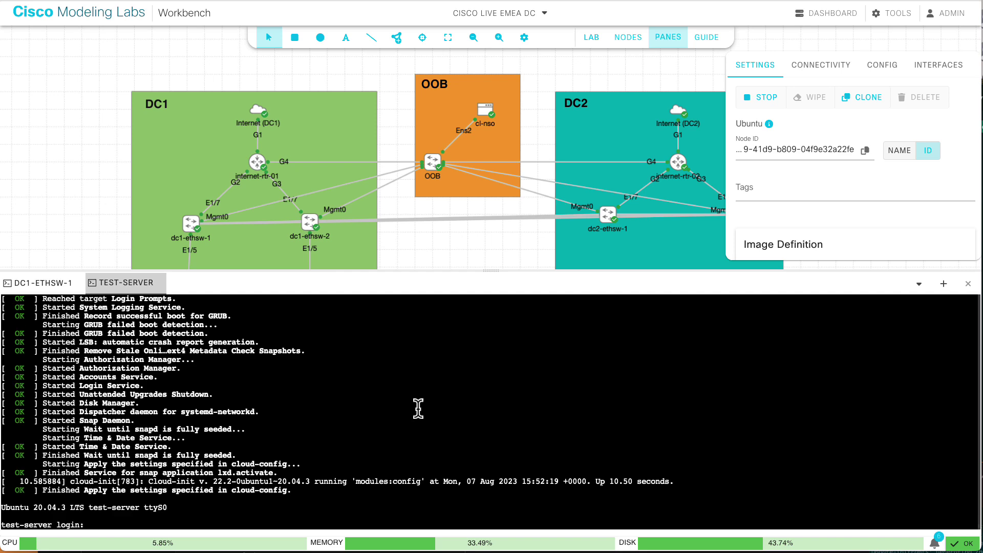
- Log in to the Ubuntu shell with the console login name and password
type("cisco")
key("Return")
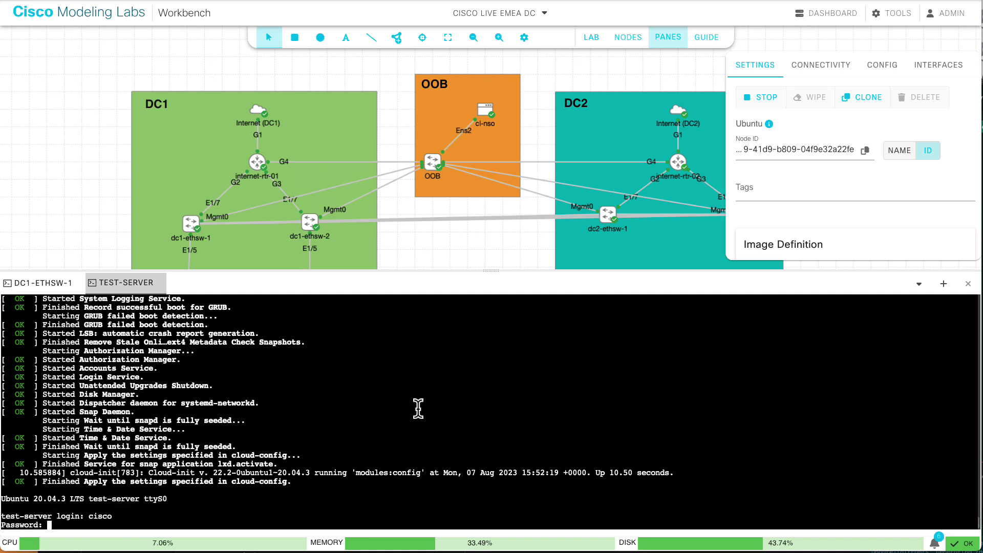
key("Return")
key("Return")
key("Return")
key("Return")
key("Return")
key("Return")
key("Return")
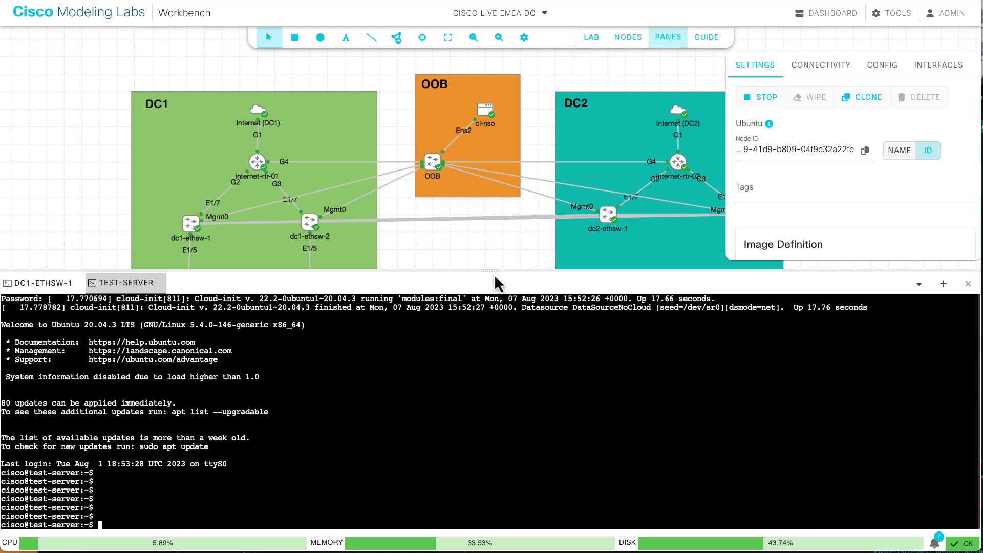
- Enlarge the test-server console, set TERM=xterm, and run top to confirm 3932.0 MiB total memory
left_click_drag(492, 272, 492, 205)
left_click(406, 308)
type("export TERM=")
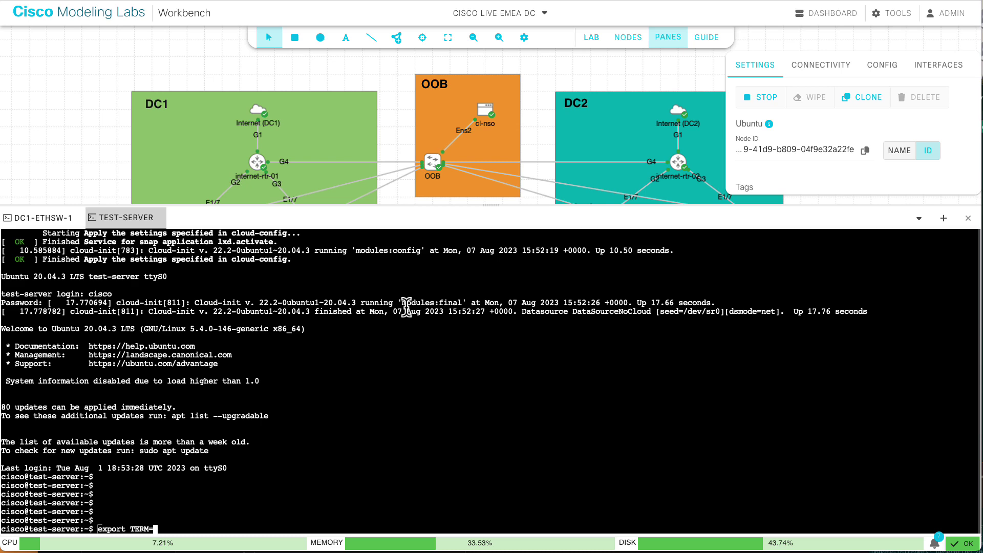
type("xterm")
key("Return")
type("top")
key("Return")
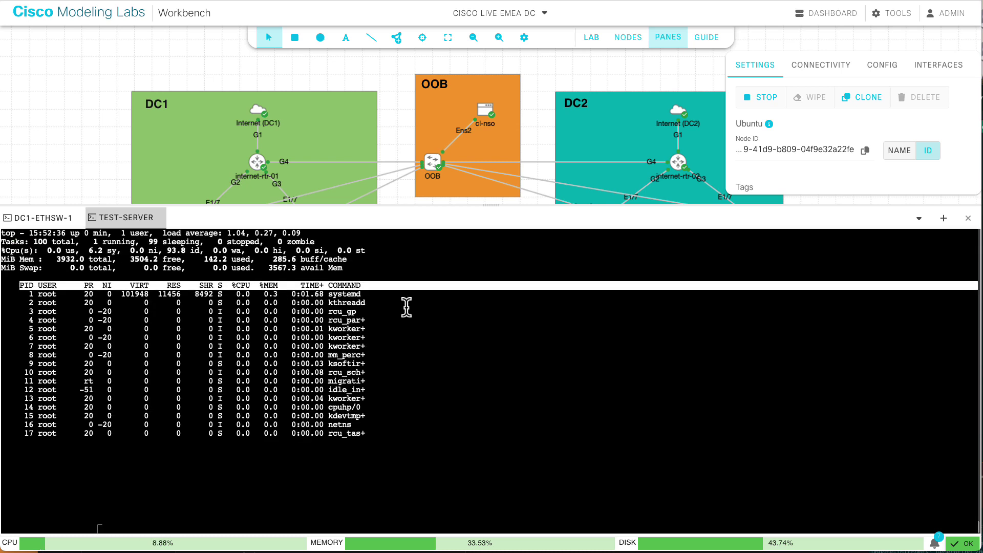